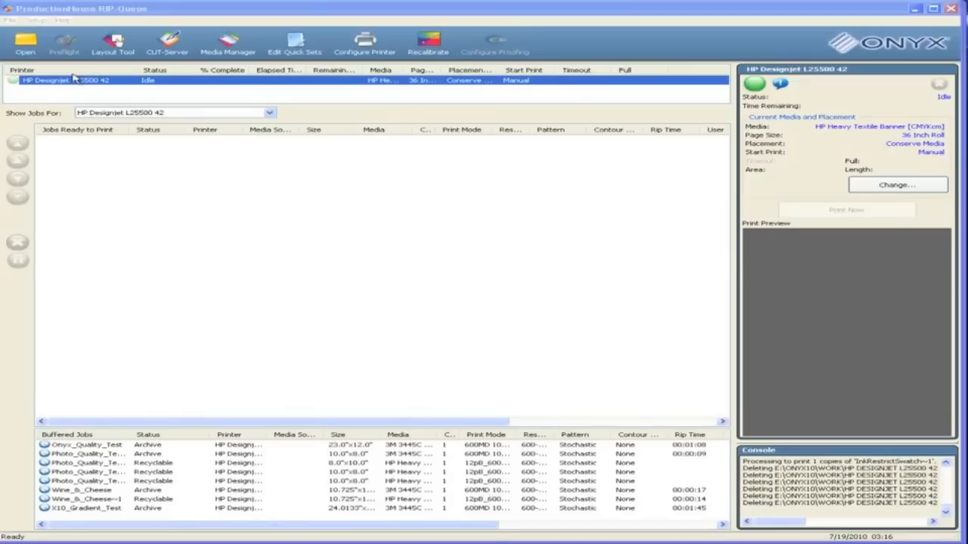
Open Media Manager and look over its profile creation, profile editing and media library pages
left_click(229, 43)
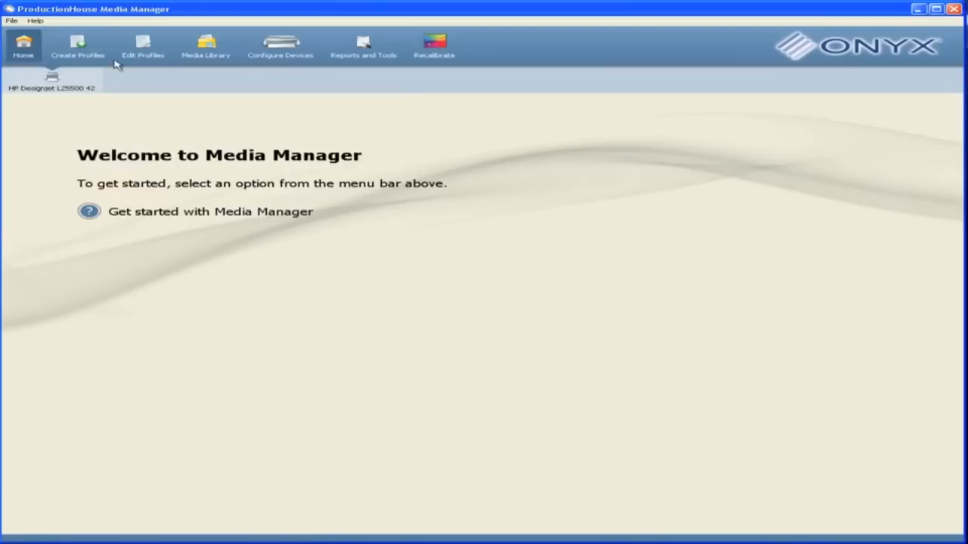
left_click(83, 51)
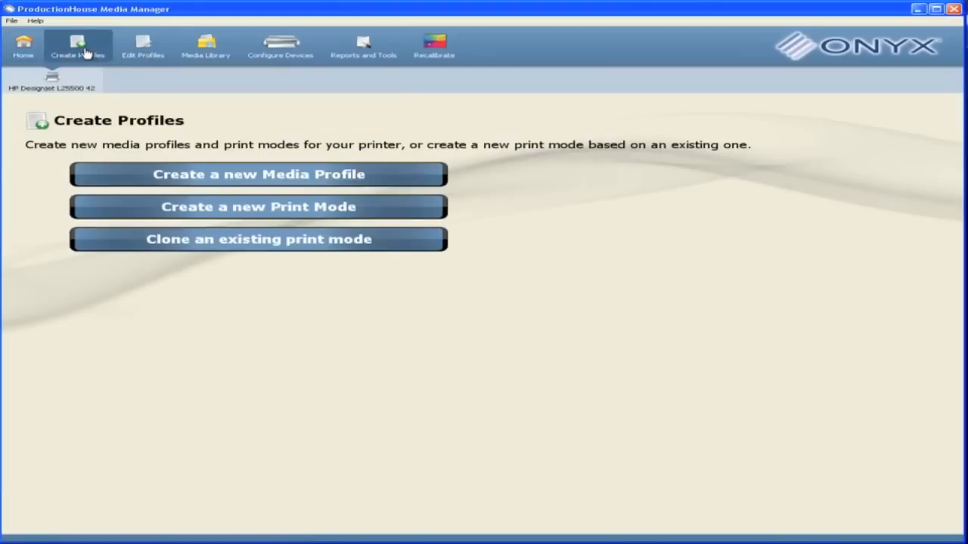
left_click(140, 50)
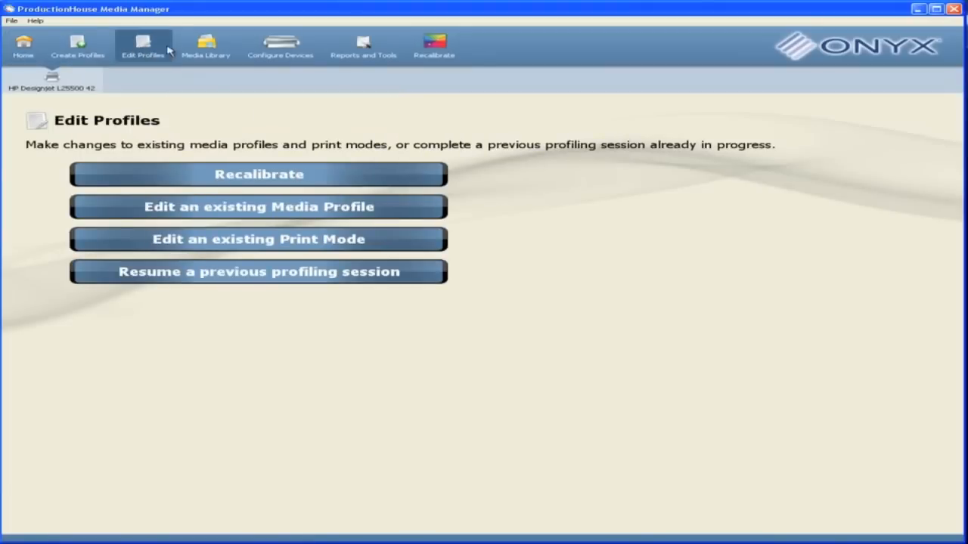
left_click(203, 49)
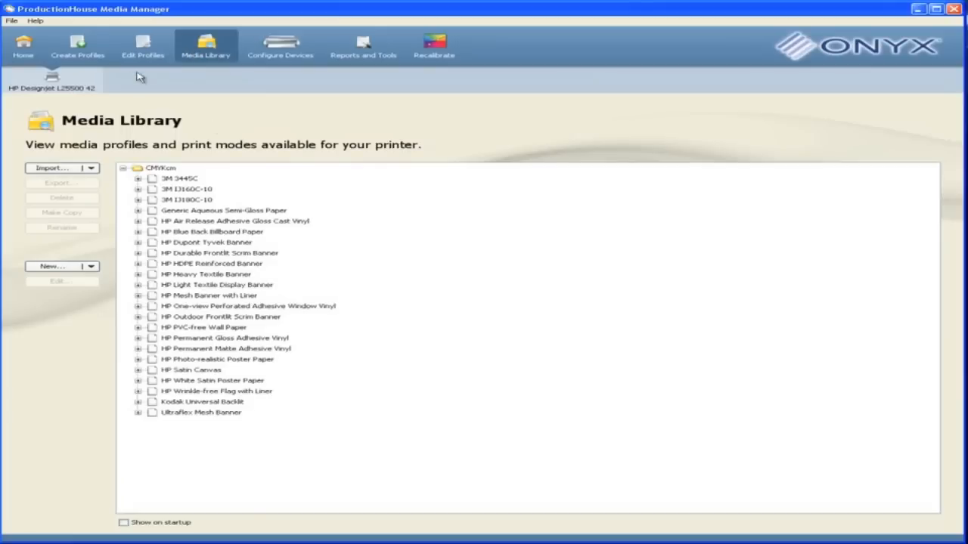
Create a new media profile named demo in the CMYKcm media group and continue to its basic settings
left_click(79, 47)
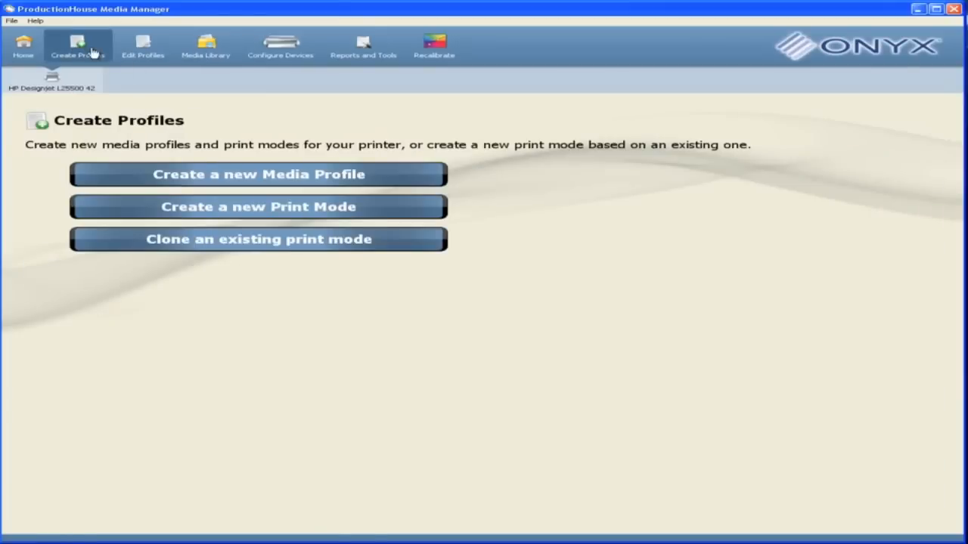
left_click(223, 174)
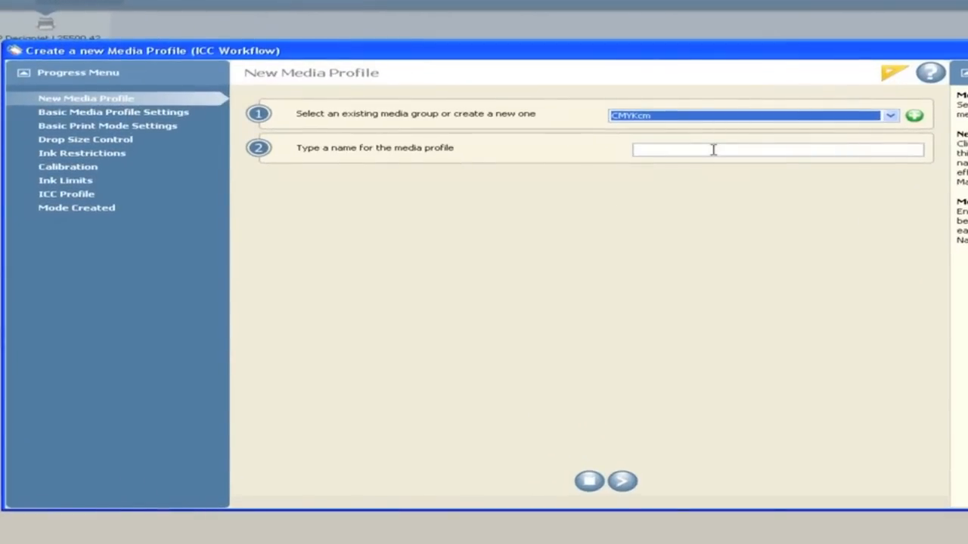
left_click(722, 148)
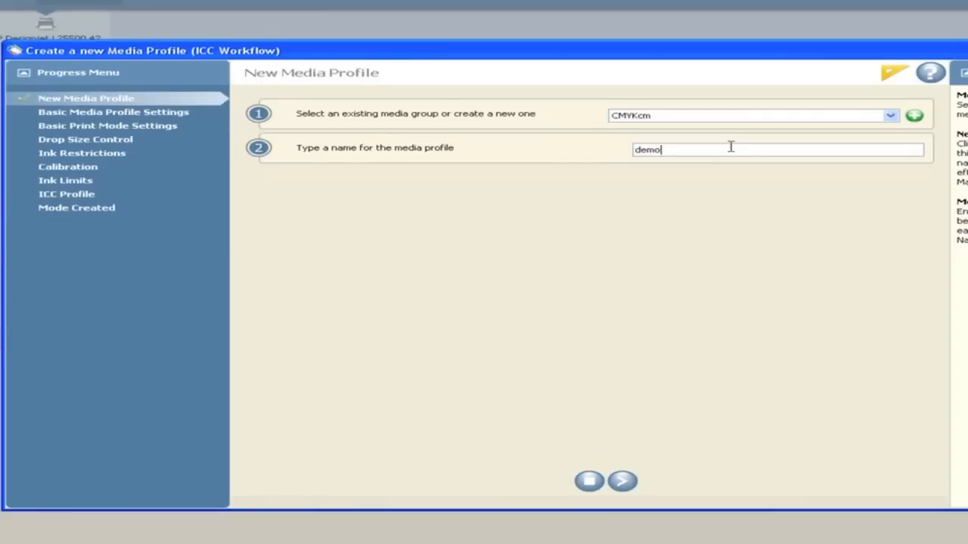
left_click(622, 481)
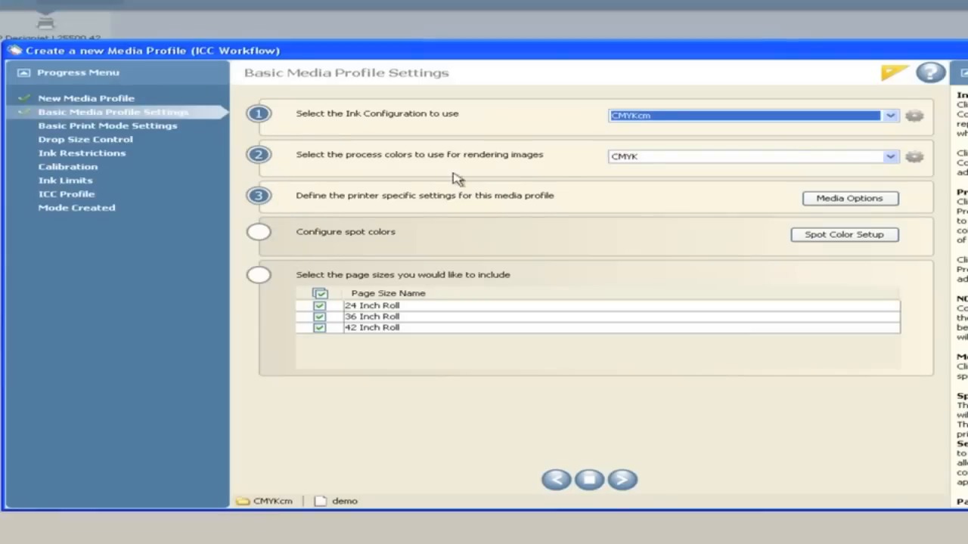
Set the demo profile's substrate advance compensation to 4.0 mm/m in its media options and continue to the print mode settings
left_click(711, 121)
left_click(709, 121)
left_click(862, 200)
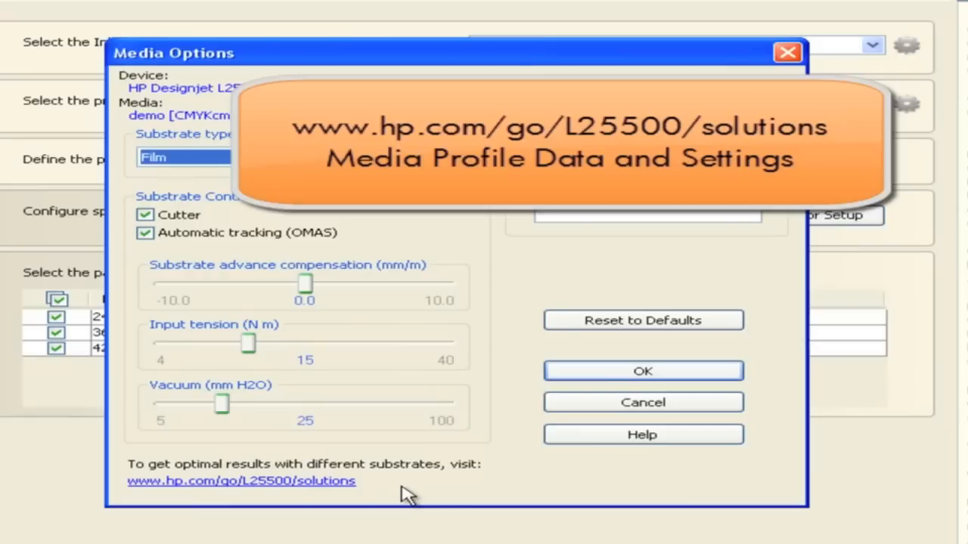
left_click(327, 293)
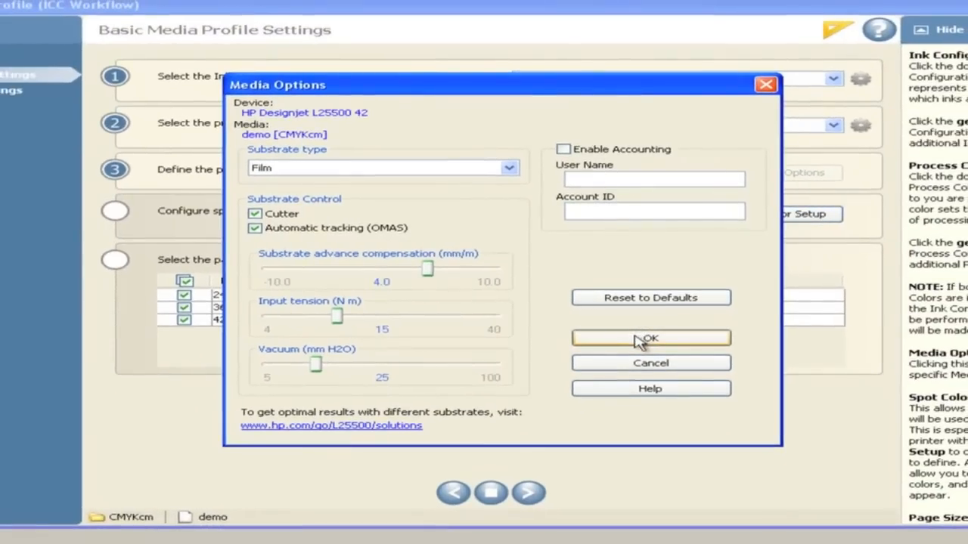
left_click(639, 340)
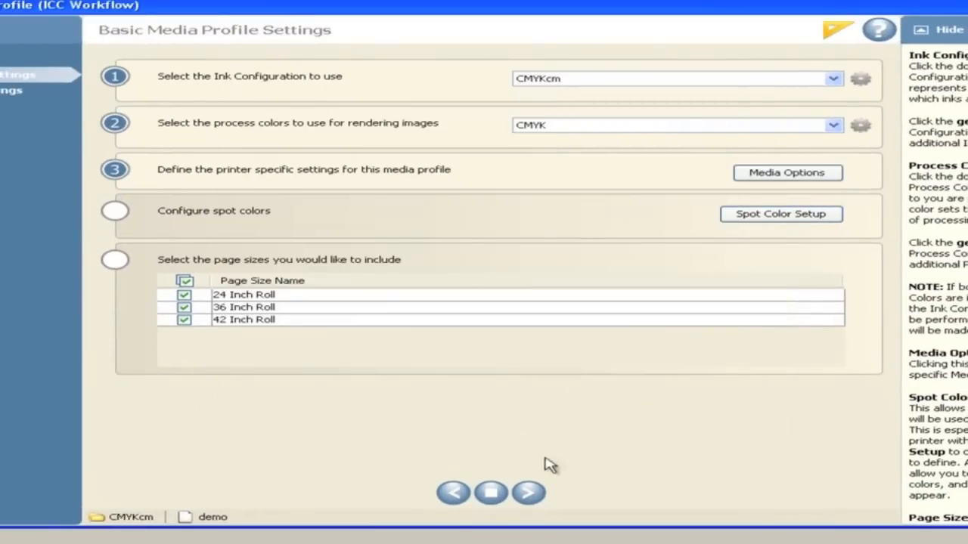
left_click(529, 495)
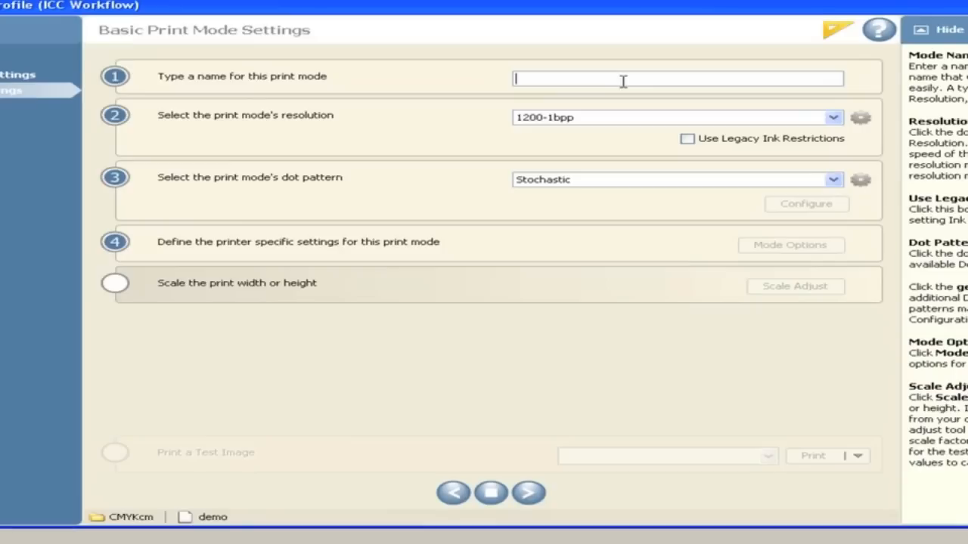
Name the print mode test and set its resolution to 600-1bpp
type("test")
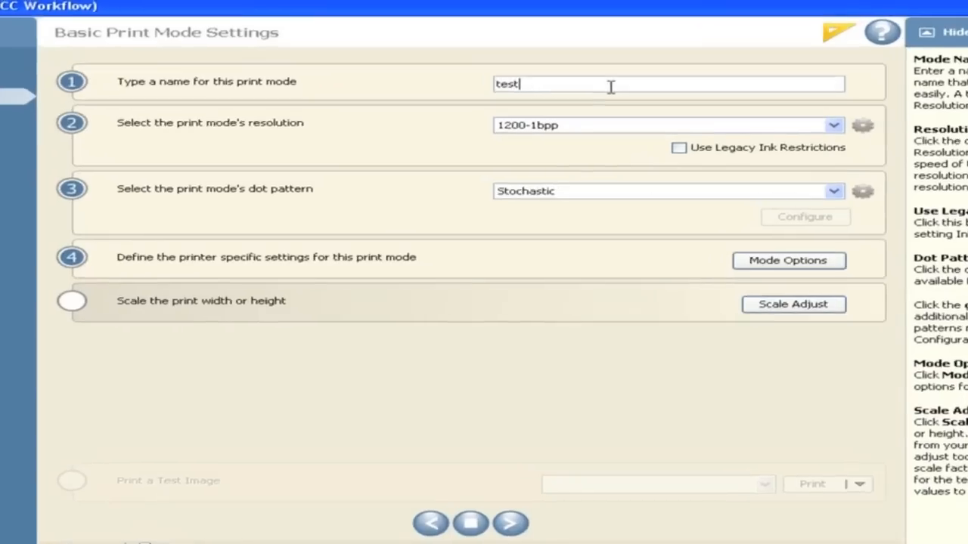
left_click(425, 256)
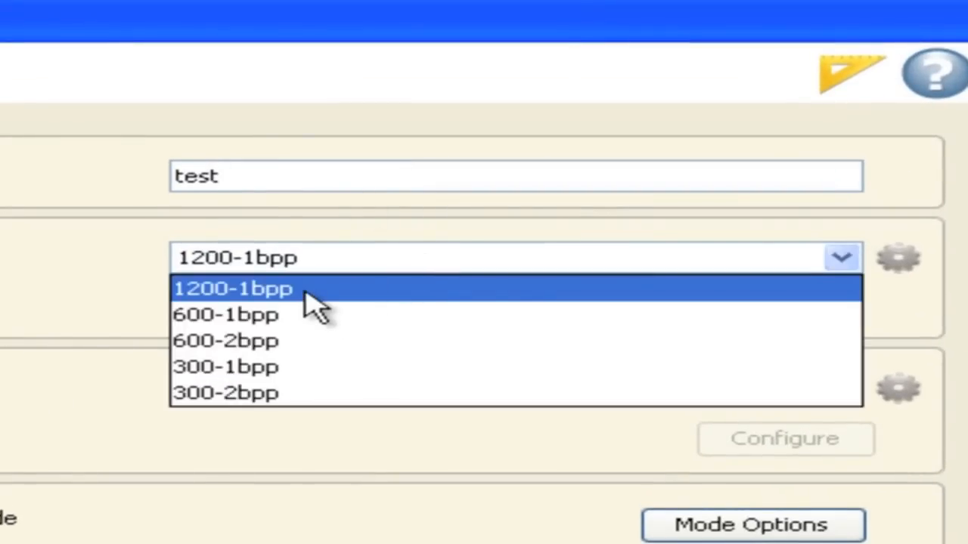
left_click(254, 321)
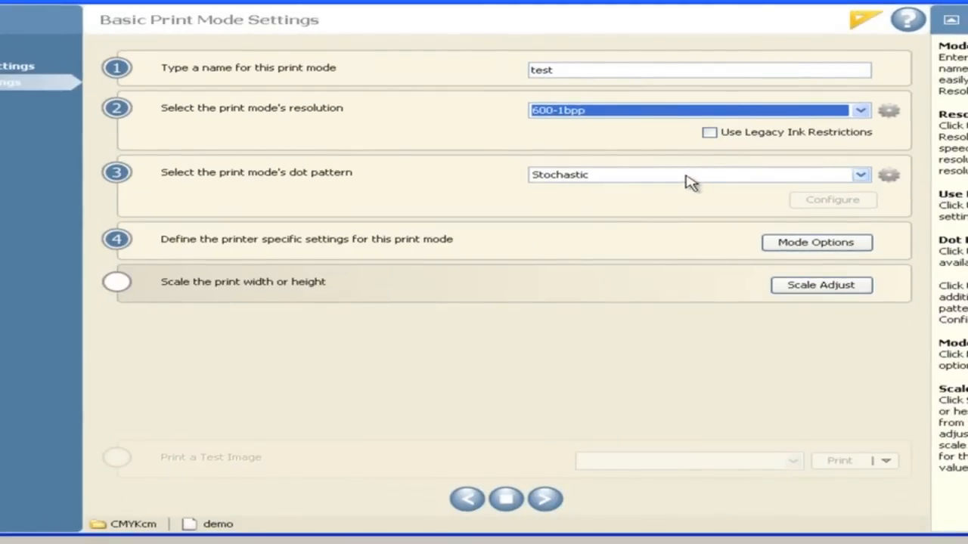
Set the print mode's drying temperature to 124 °F and heat airflow to 32 %, and continue to the ink restrictions
left_click(827, 249)
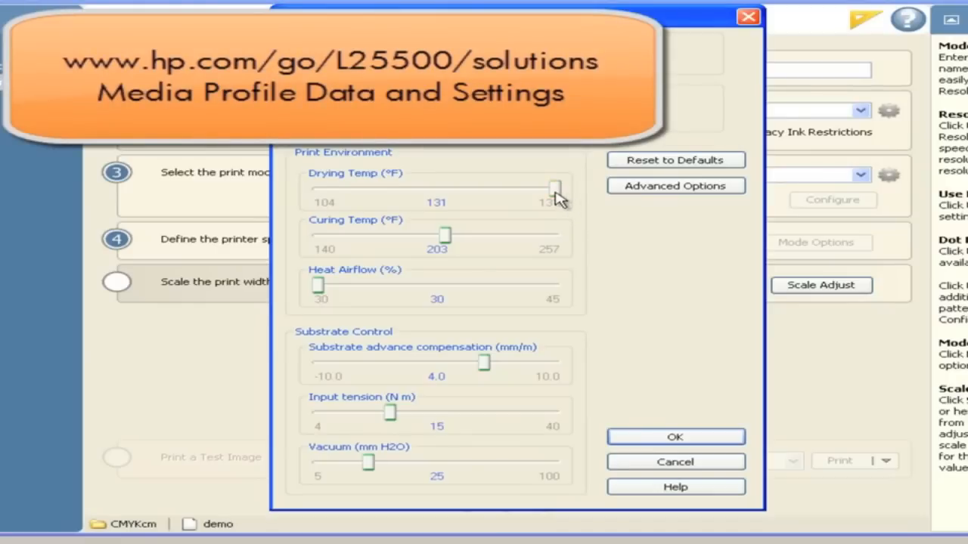
left_click_drag(557, 195, 494, 195)
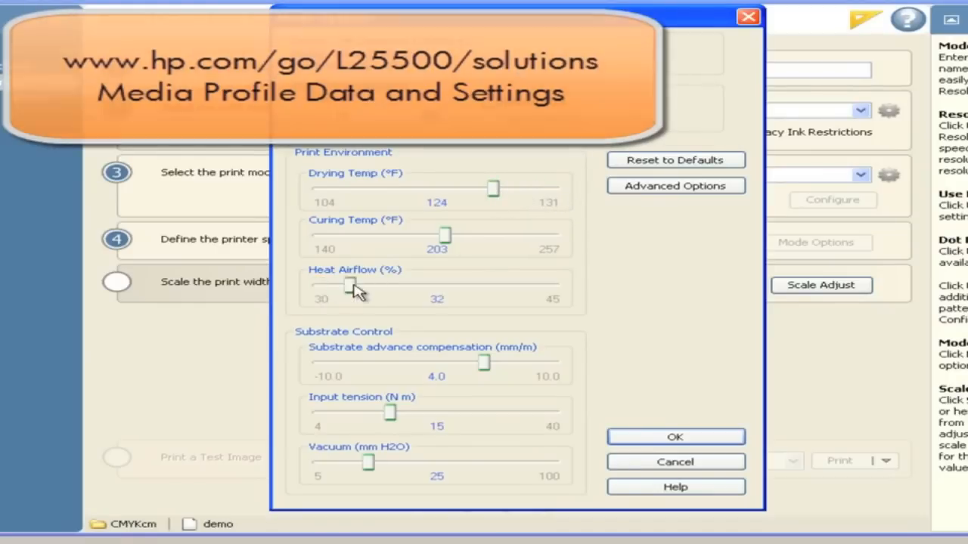
left_click(706, 439)
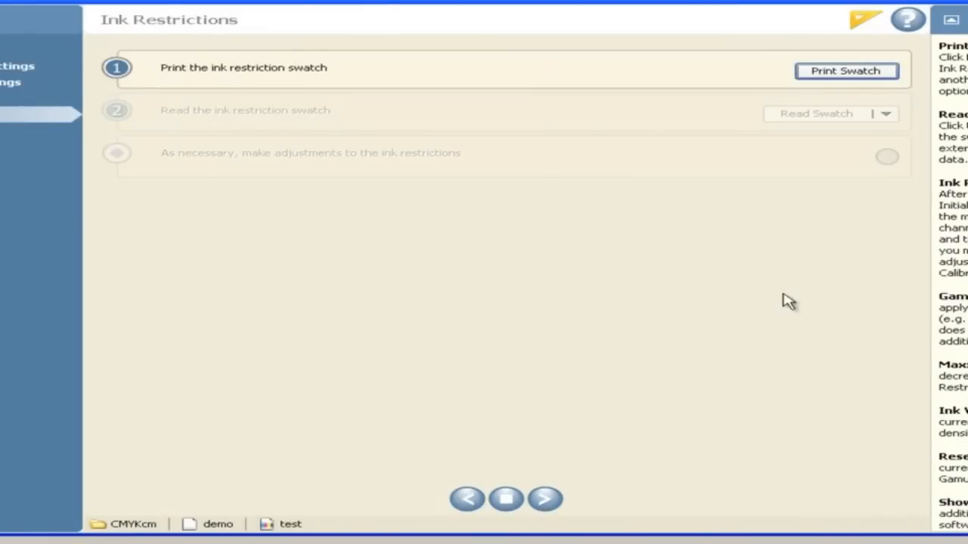
Print the ink restriction swatch for the Eye One iO Table, accept its readings and review the ink restriction curves
left_click(853, 78)
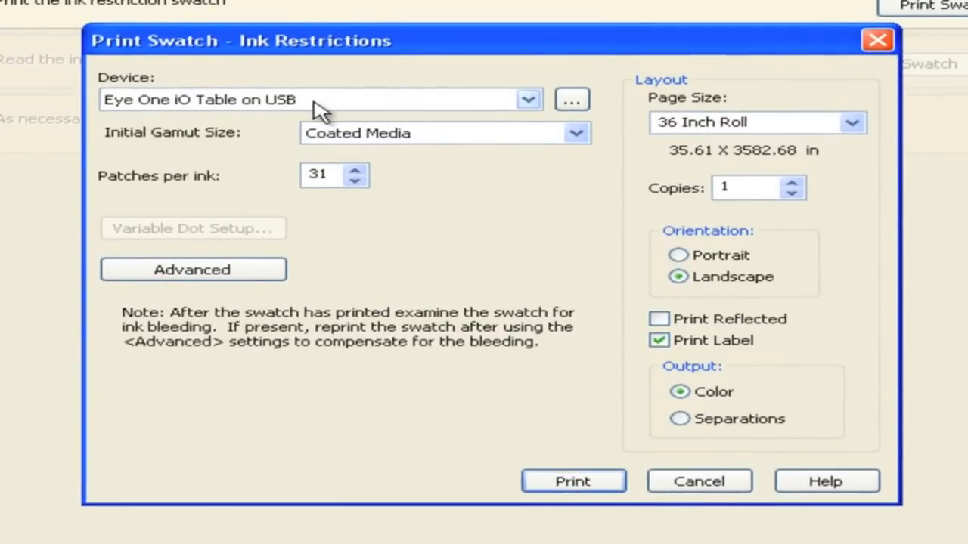
left_click(551, 488)
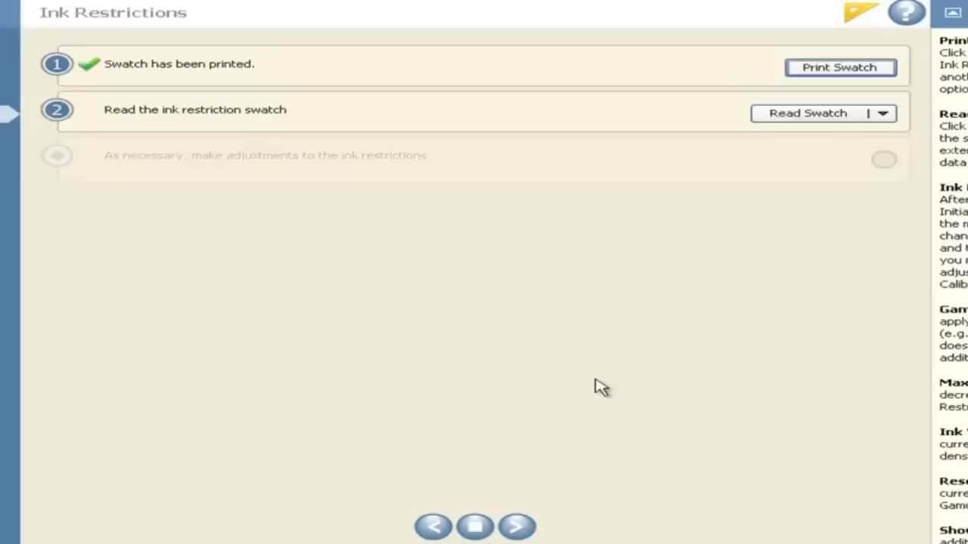
key("alt+Tab")
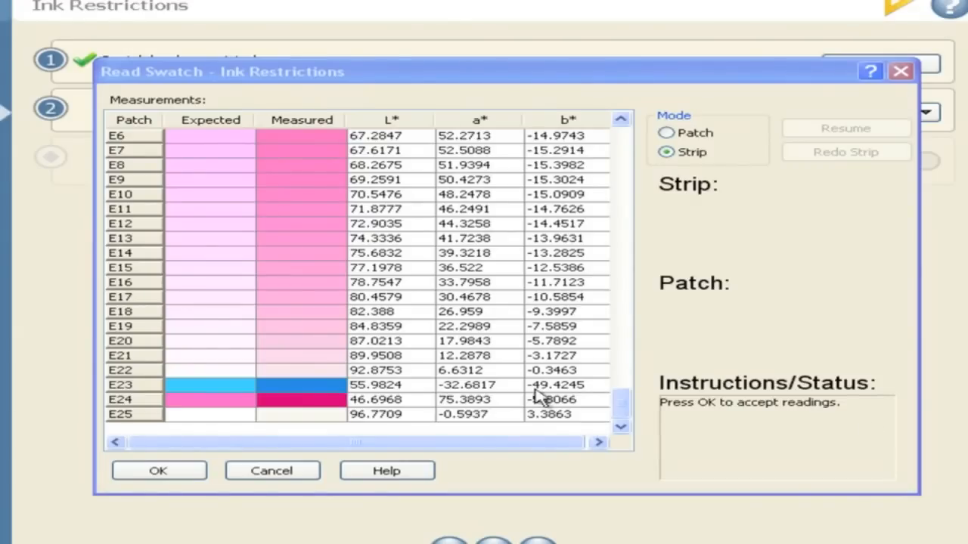
left_click(157, 475)
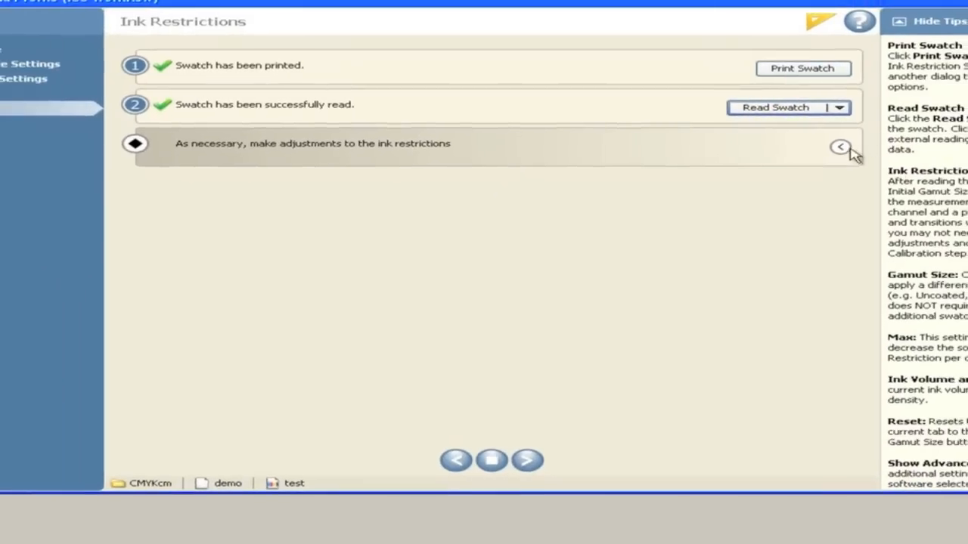
left_click(840, 148)
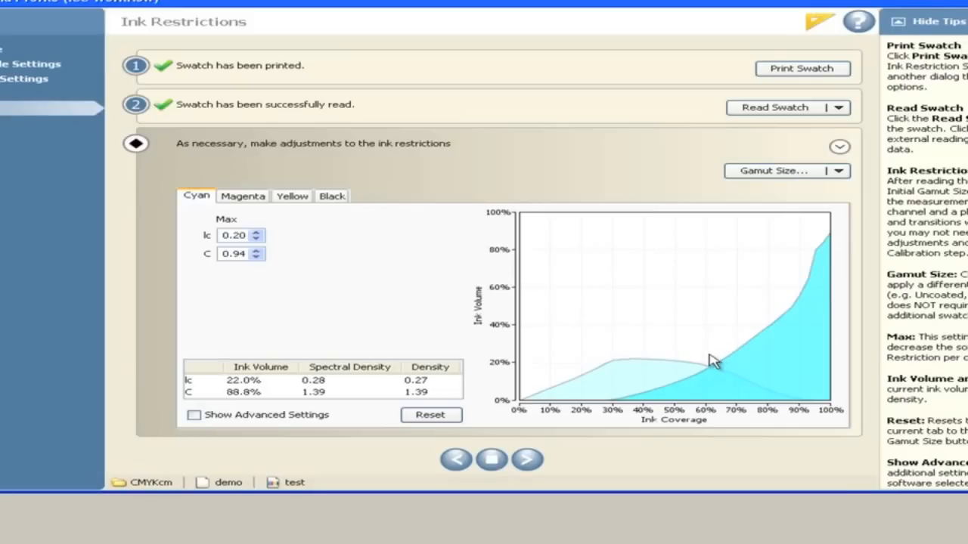
left_click(527, 462)
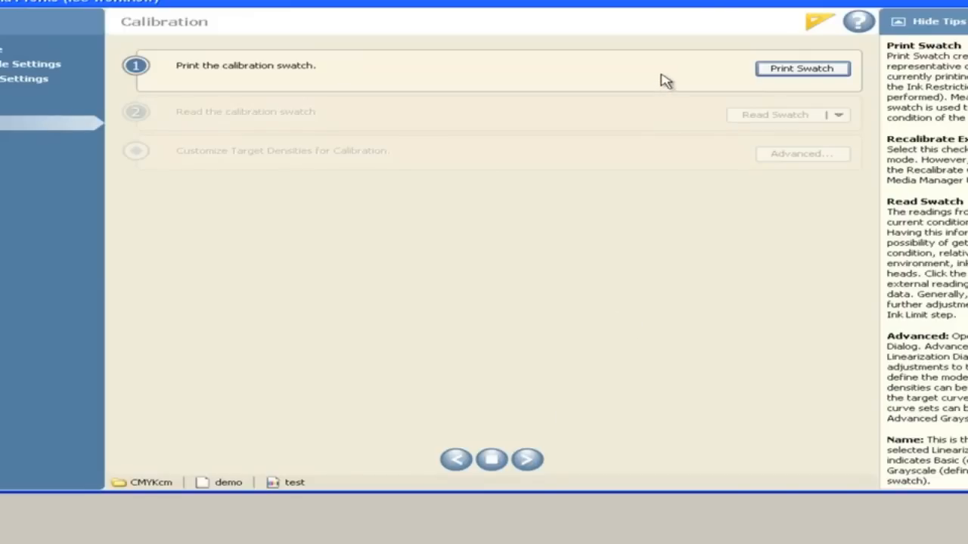
Print the calibration swatch, accept its measured readings and continue to the ink limits
left_click(802, 70)
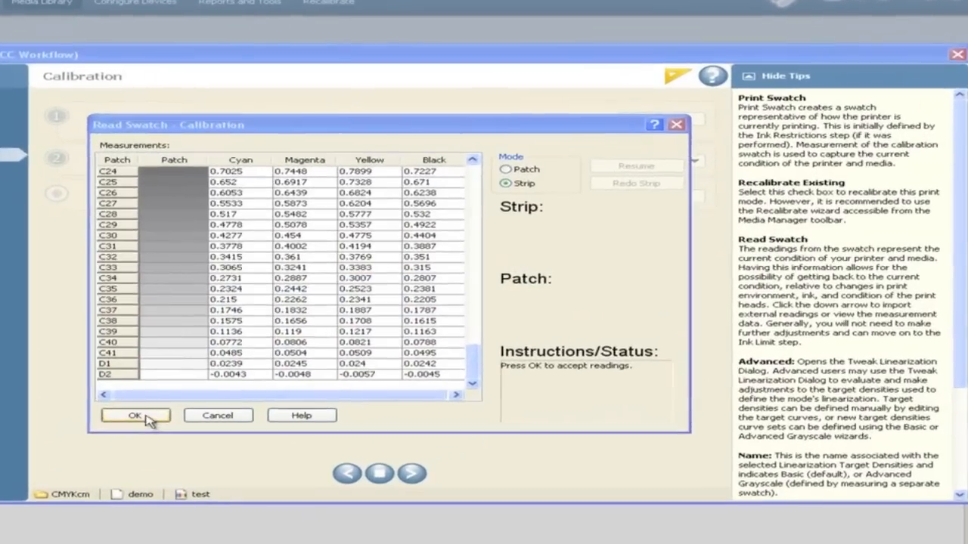
left_click(280, 384)
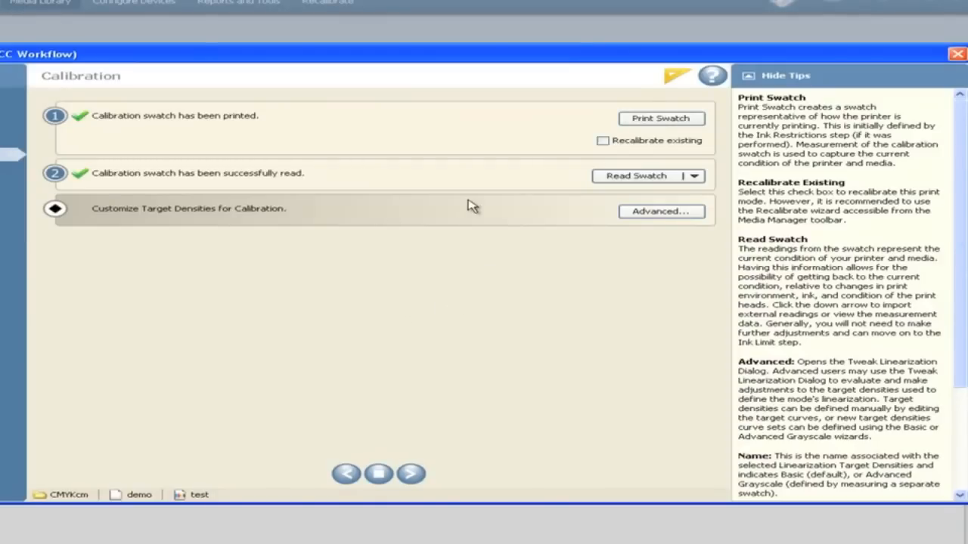
left_click(411, 474)
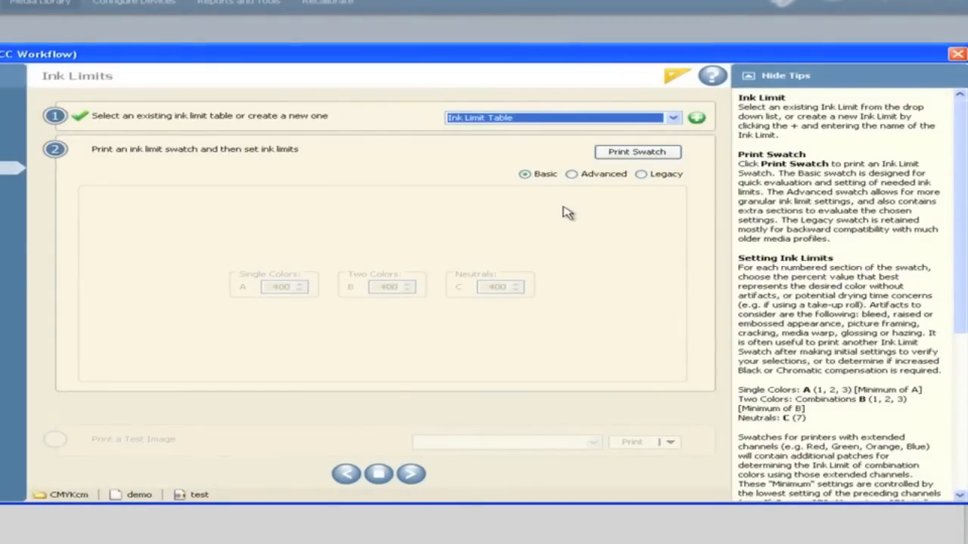
Print the basic ink limit swatch and set the limits to 330 for single colors, 360 for two colors and 350 for neutrals
left_click(637, 152)
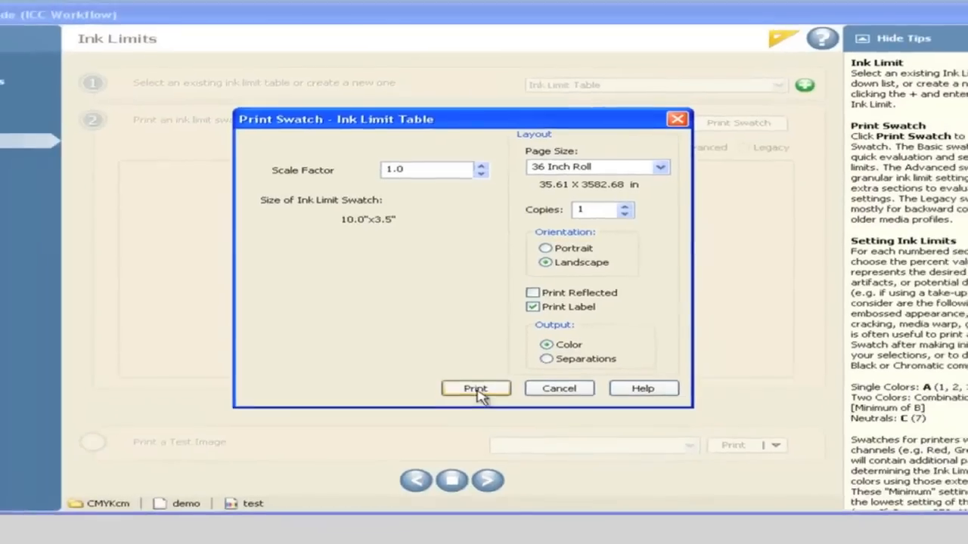
left_click(475, 389)
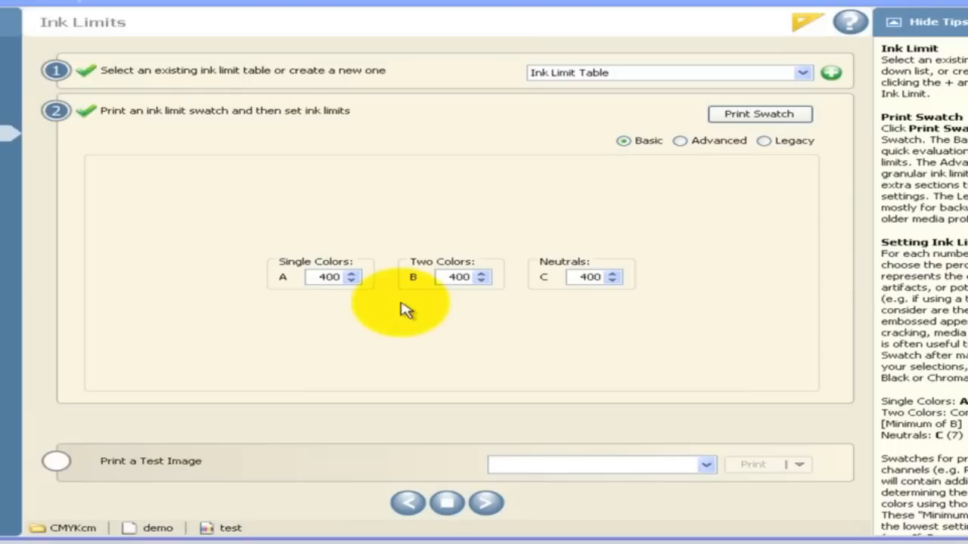
left_click(352, 281)
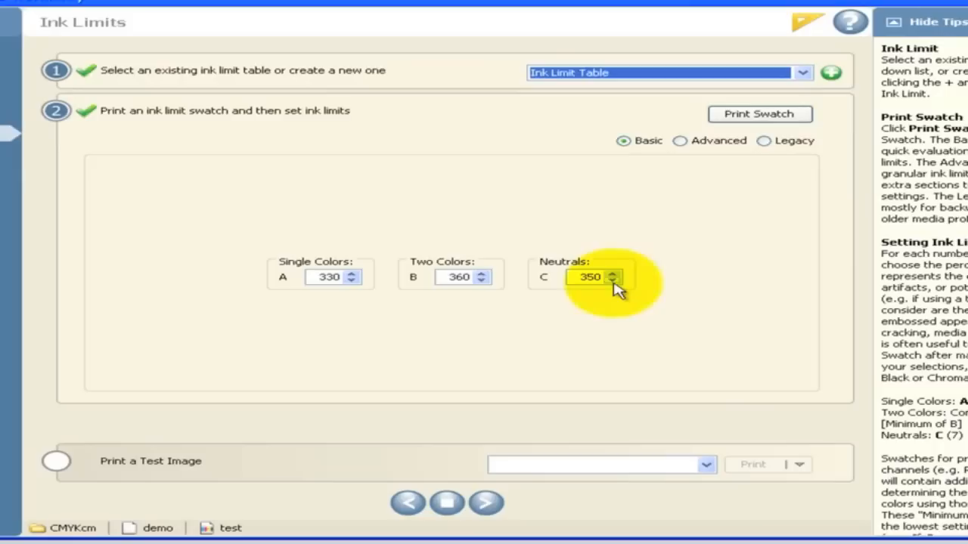
left_click(486, 505)
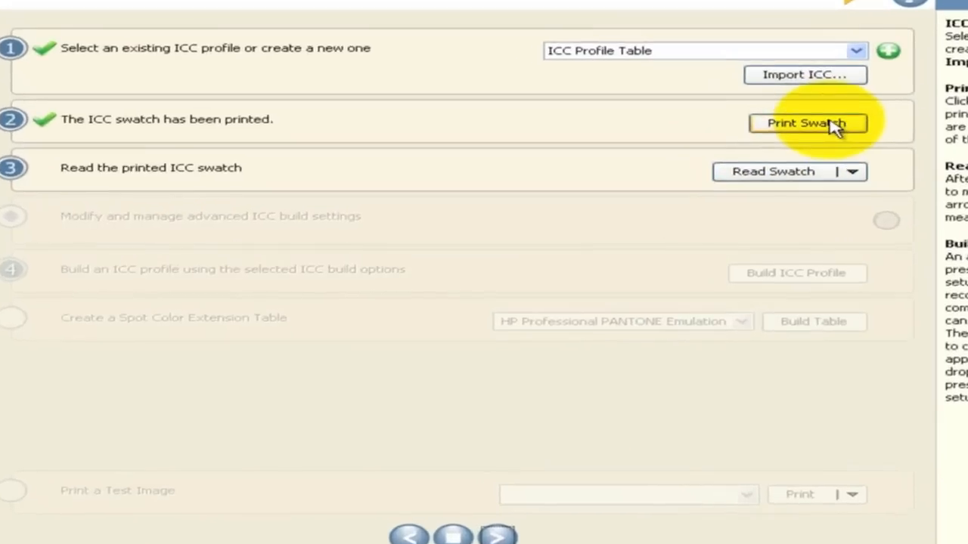
Print the Standard (994 patches) scrambled ICC swatch on the 36 Inch Roll and accept its measured readings
left_click(835, 127)
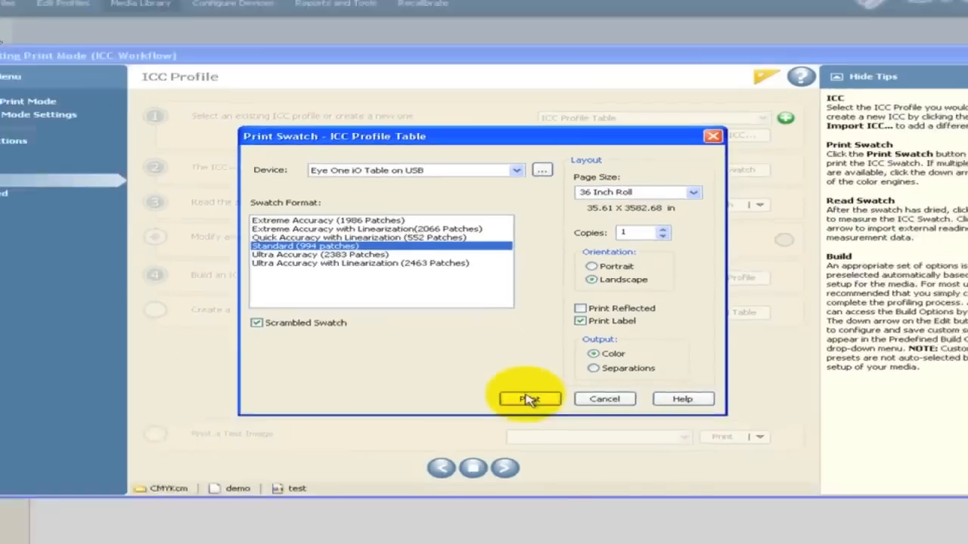
left_click(555, 482)
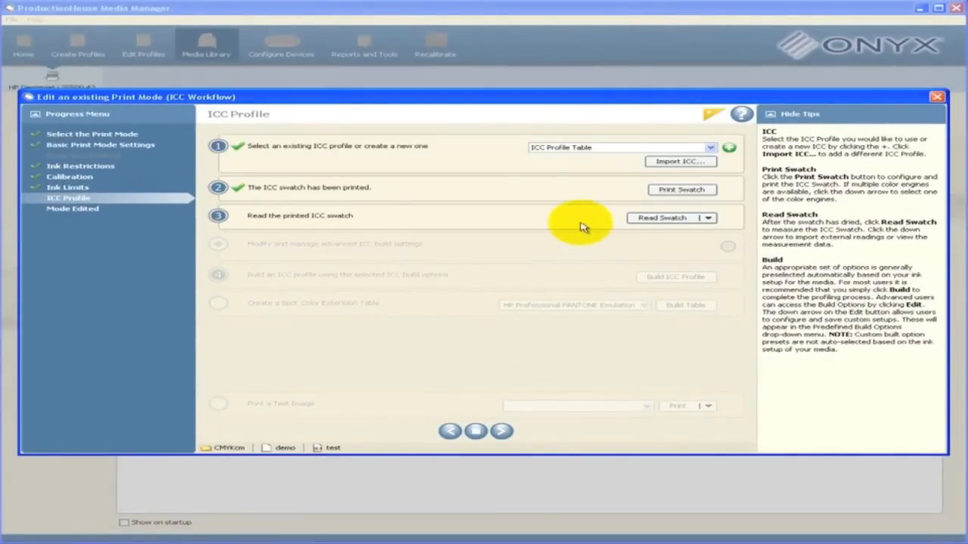
left_click(669, 218)
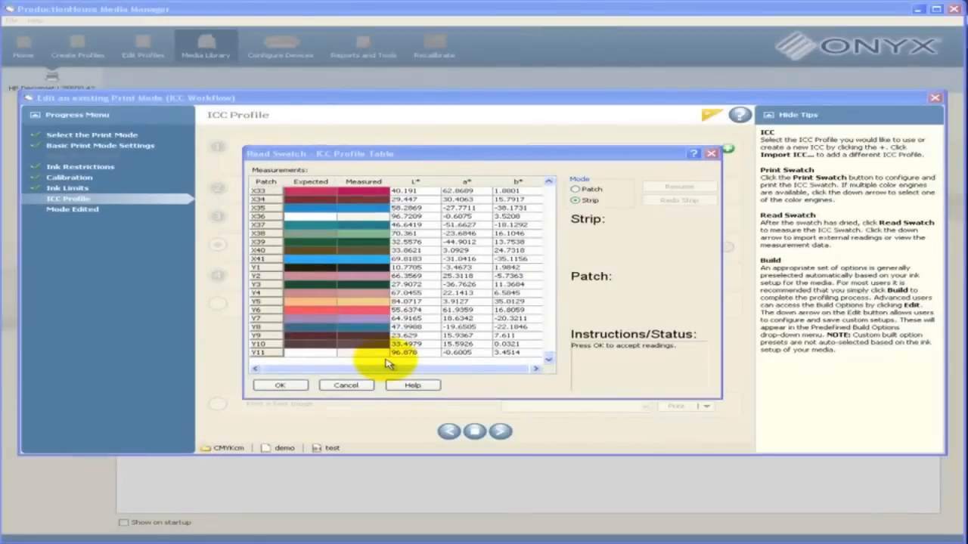
left_click(288, 385)
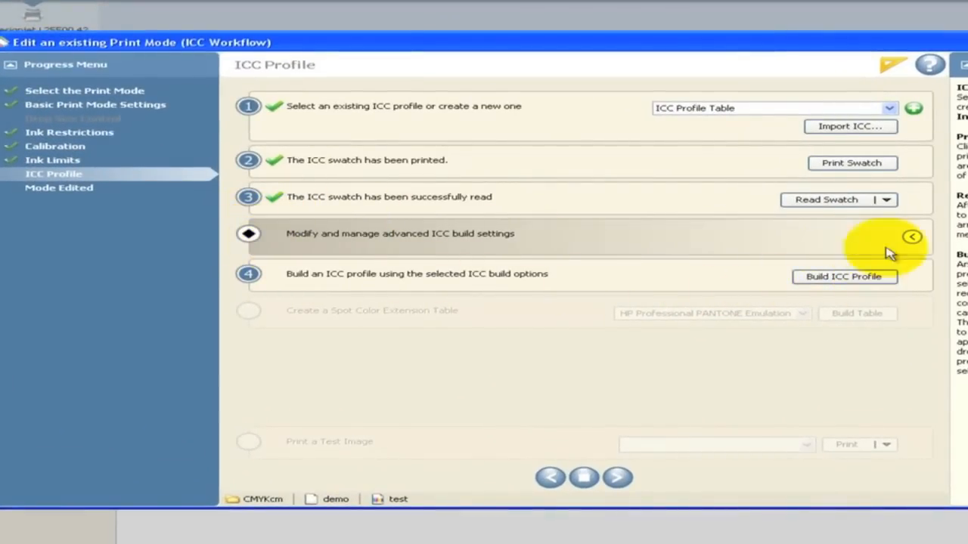
Review the advanced build options for Inks with Light Cyan and Magenta, and build the ICC profile
left_click(912, 237)
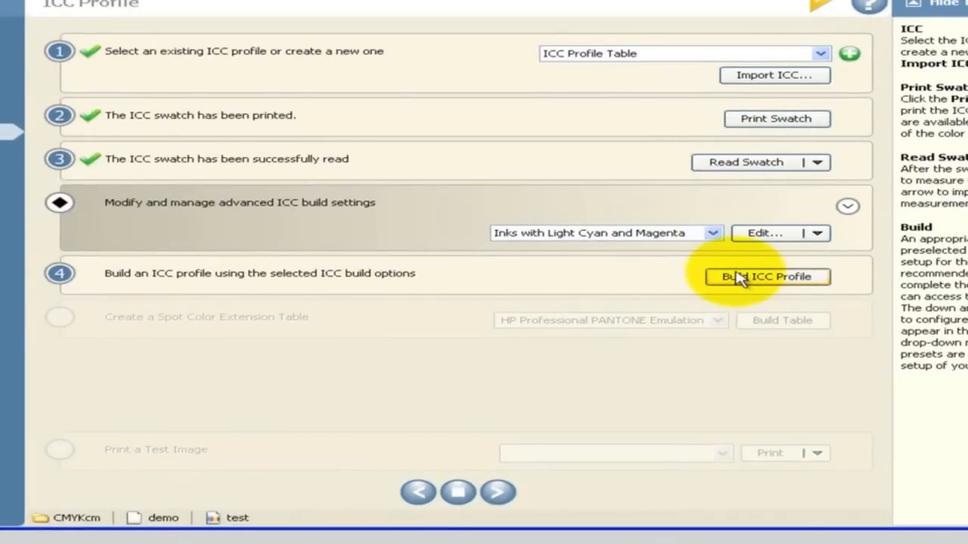
left_click(765, 234)
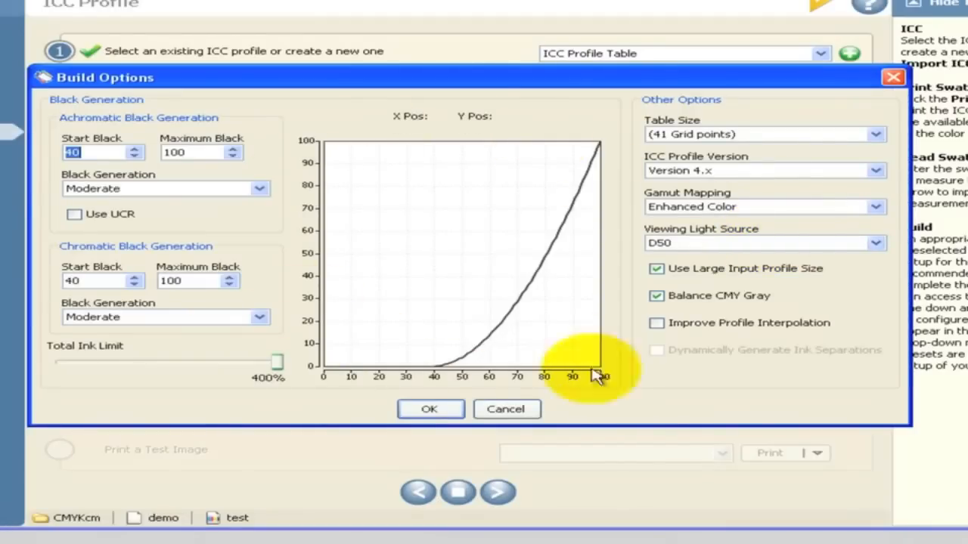
left_click(431, 410)
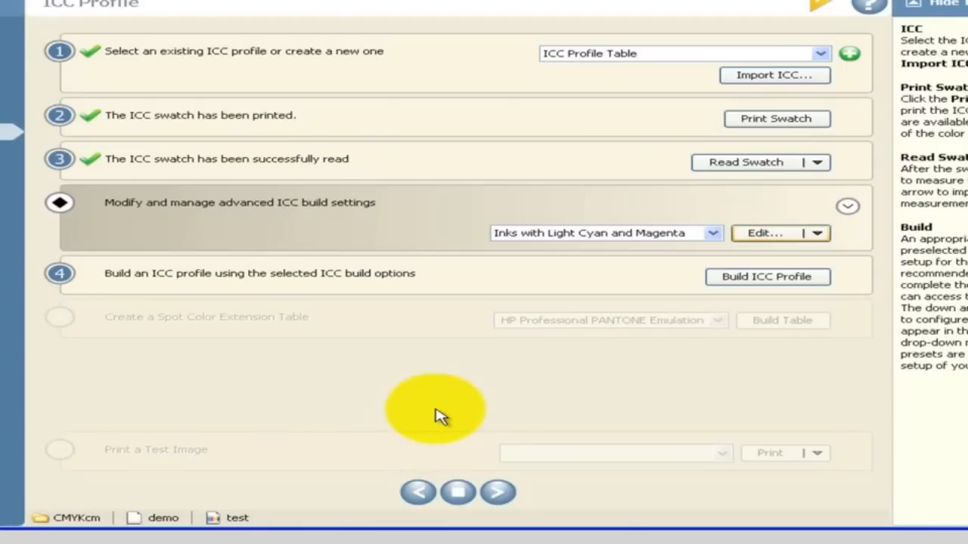
left_click(766, 280)
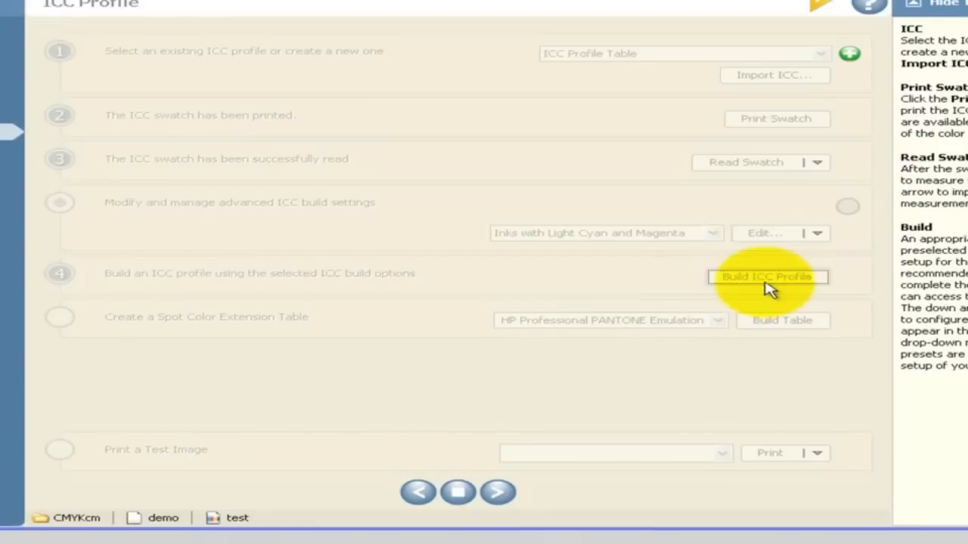